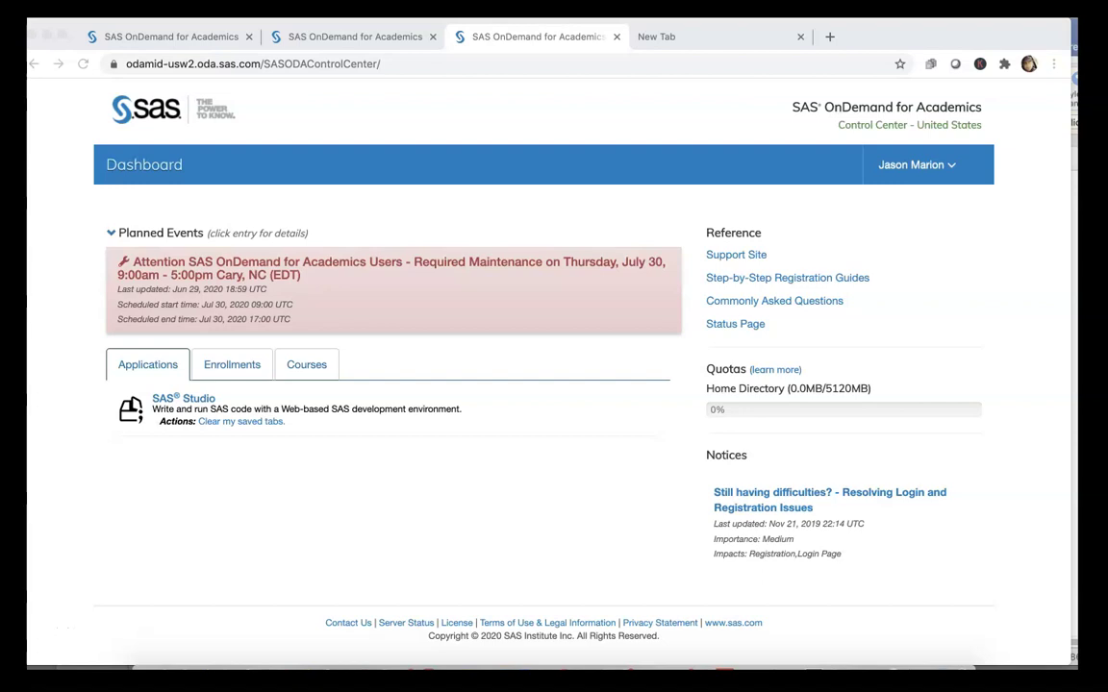
From the SAS OnDemand for Academics Dashboard, launch SAS Studio in a new tab
click(231, 398)
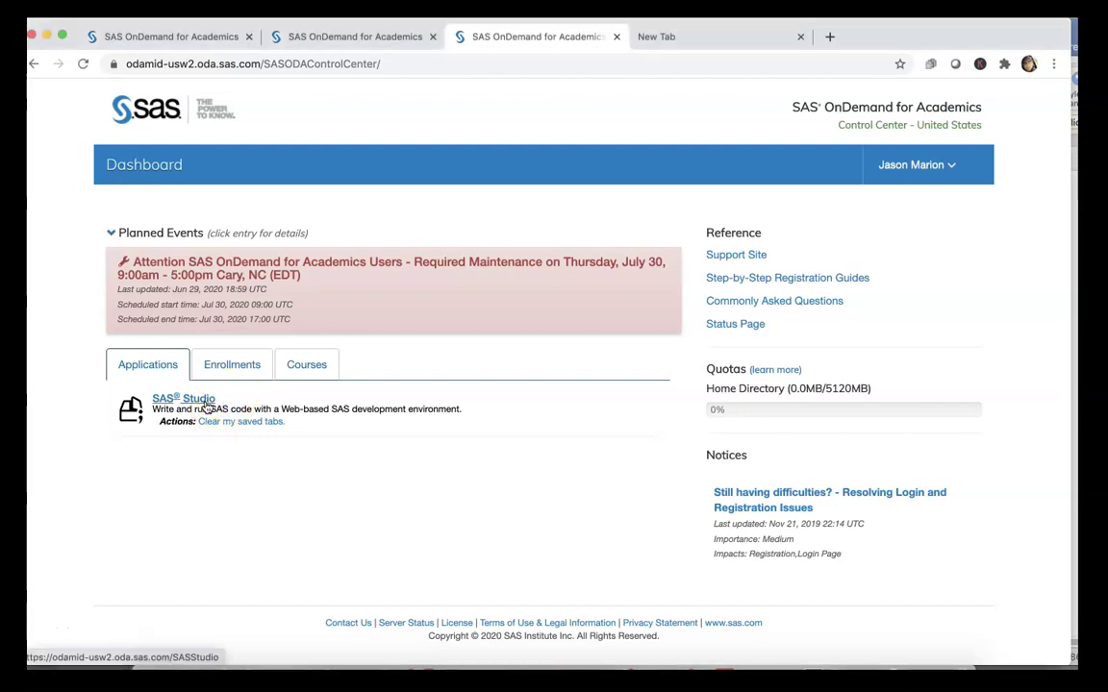
click(206, 404)
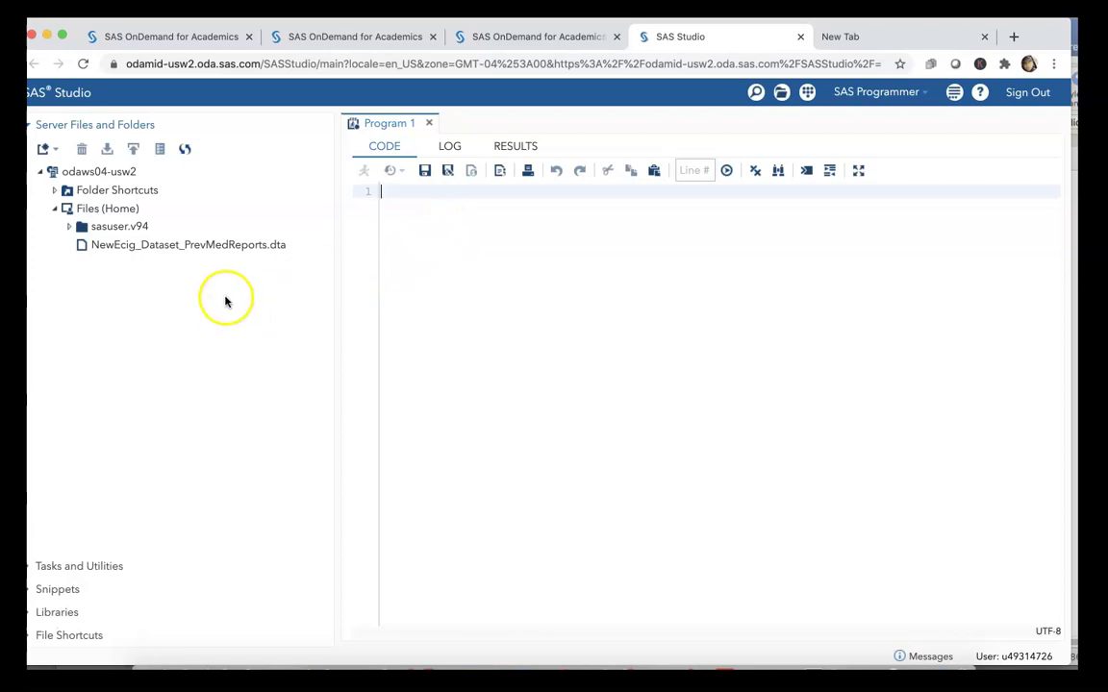
Delete NewEcig_Dataset_PrevMedReports.dta from the Server Files and Folders home folder, confirming the deletion
click(200, 247)
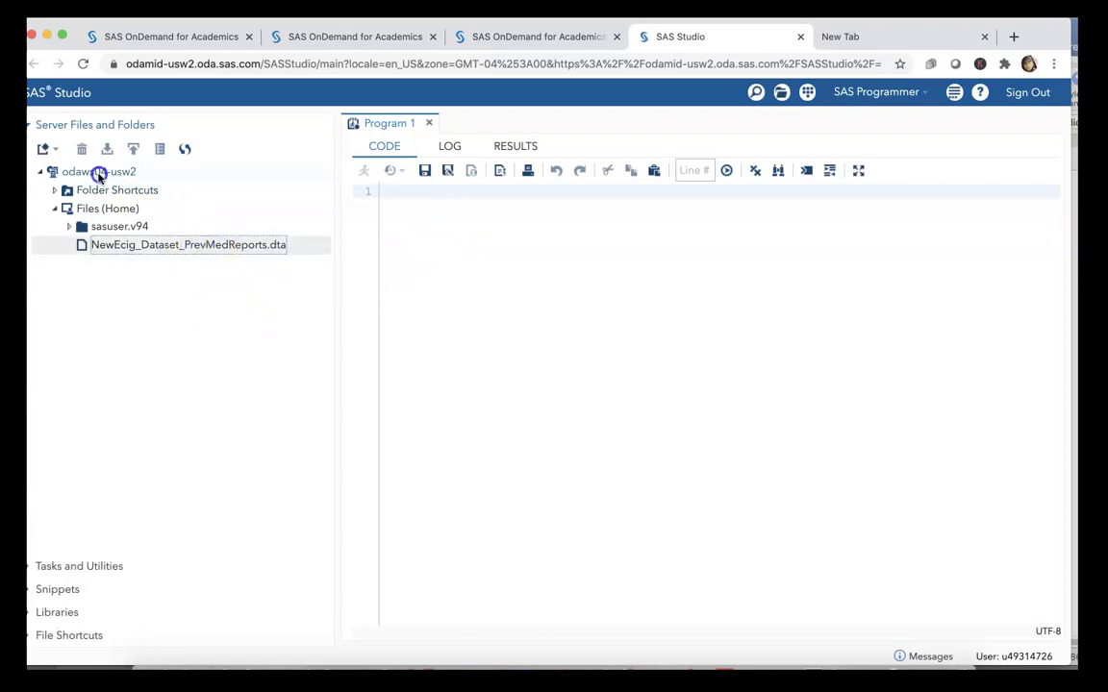
right_click(129, 246)
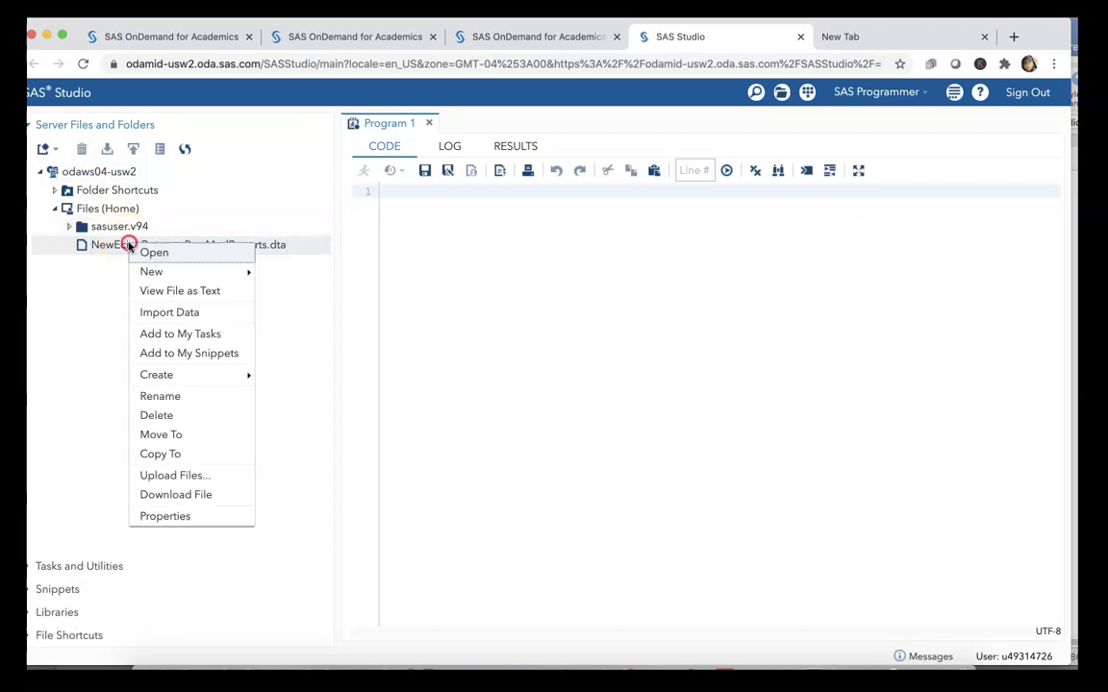
click(170, 415)
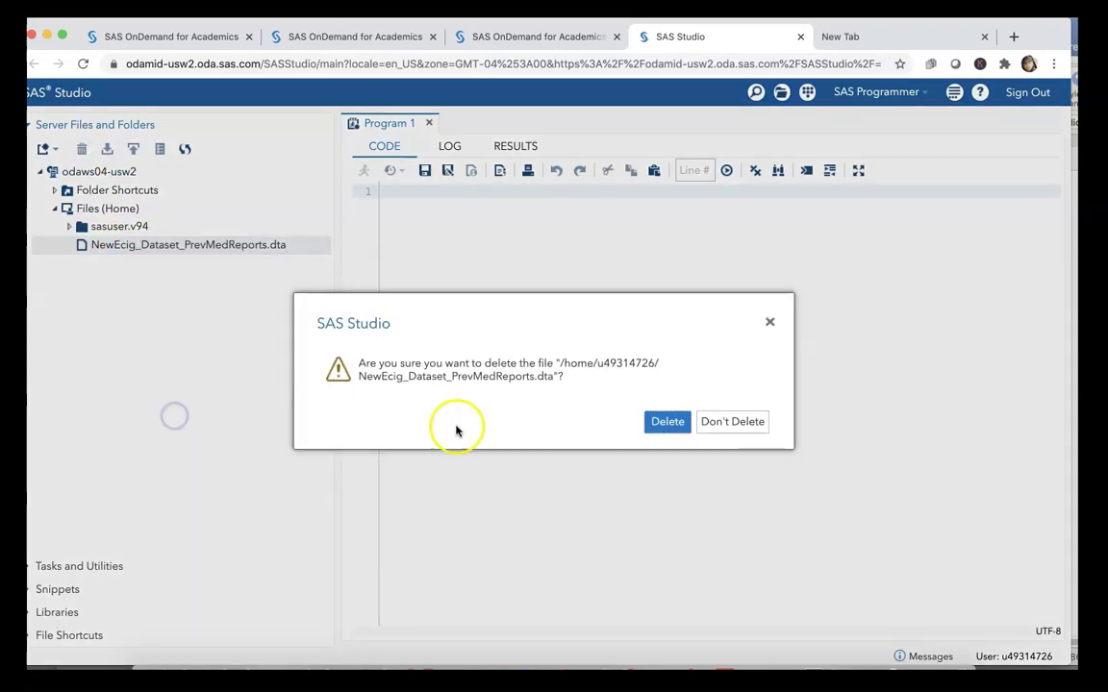
click(653, 422)
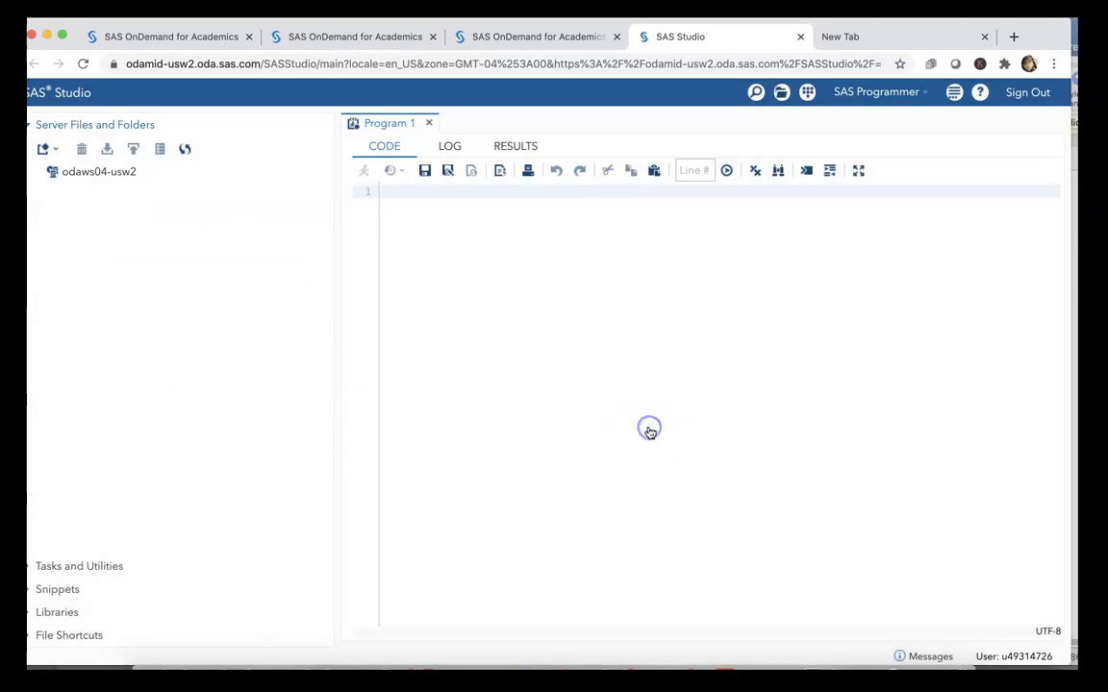
click(218, 280)
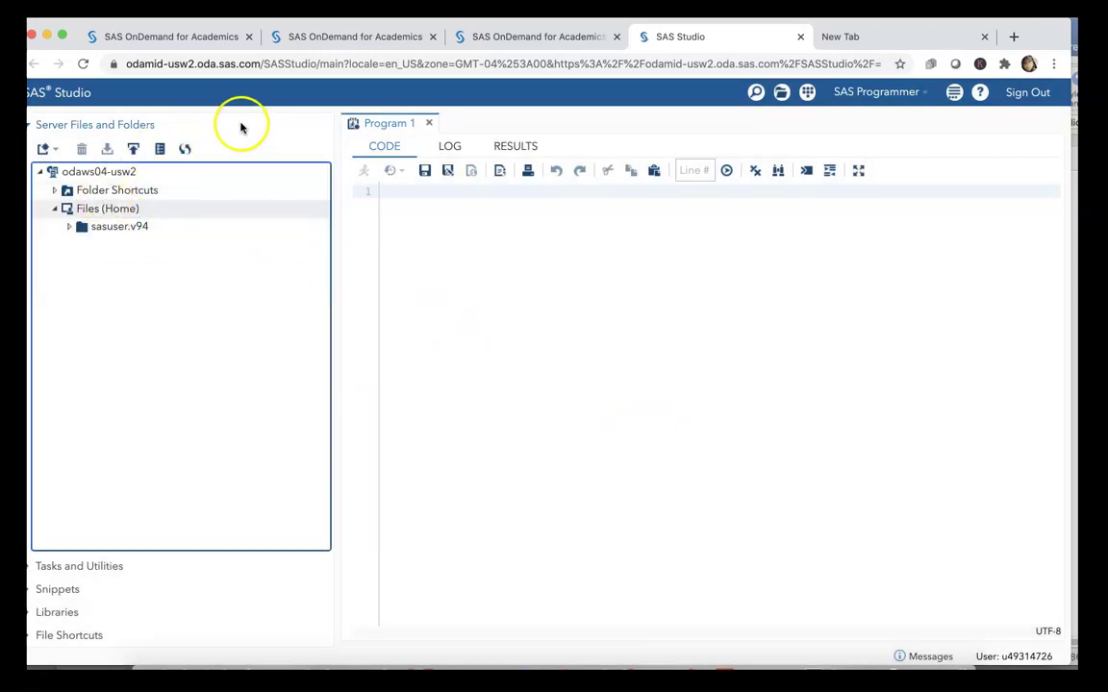
click(312, 93)
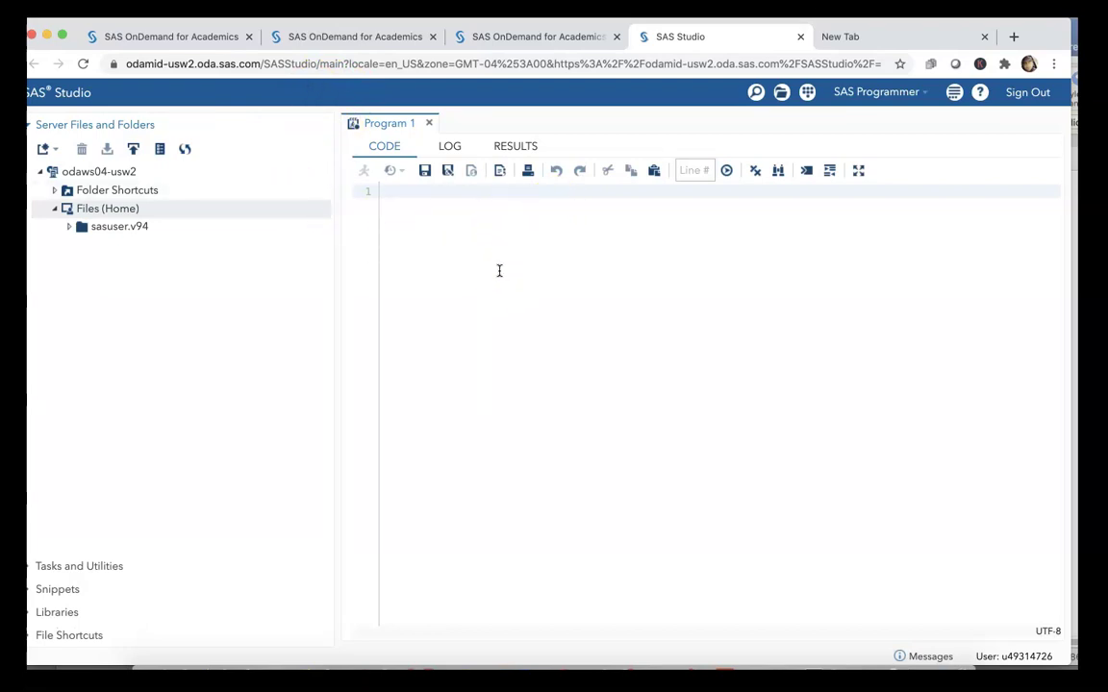
click(58, 149)
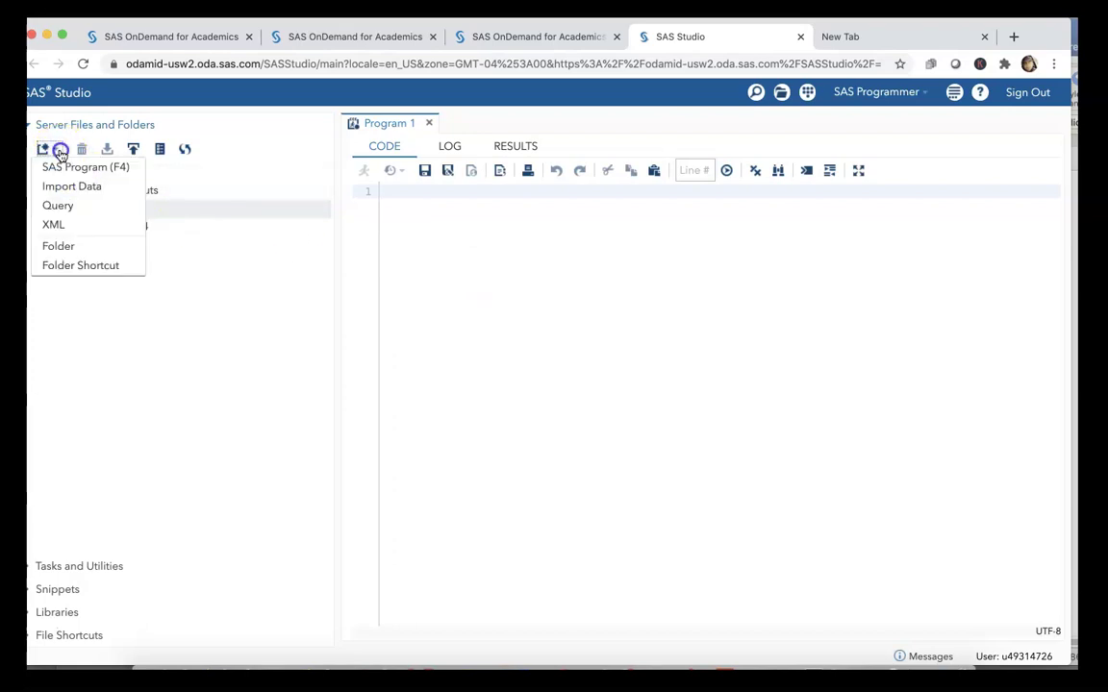
Start a new Import Data task and upload NewEcig_Dataset_PrevMedReports.dta from the computer to the home folder
click(100, 189)
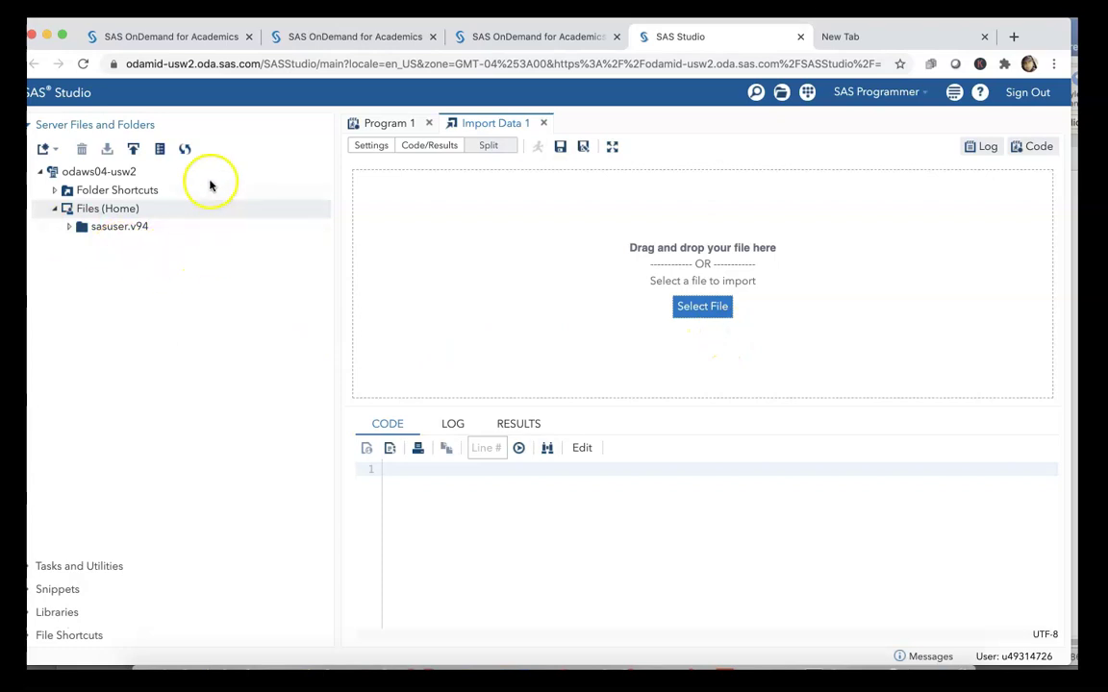
click(133, 151)
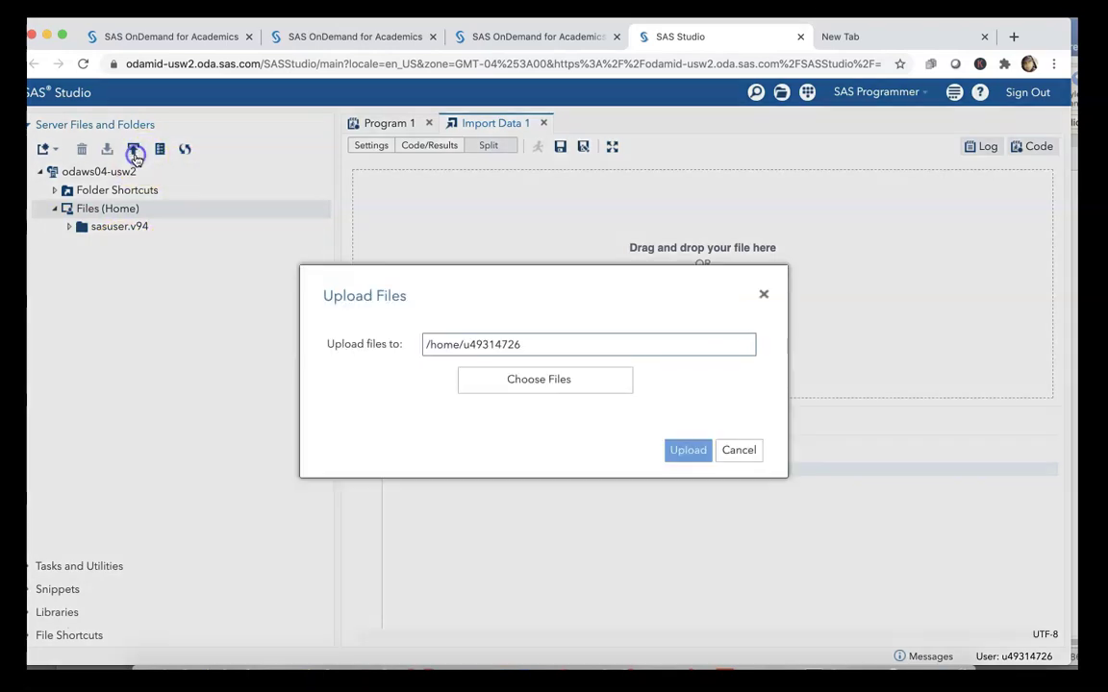
click(504, 378)
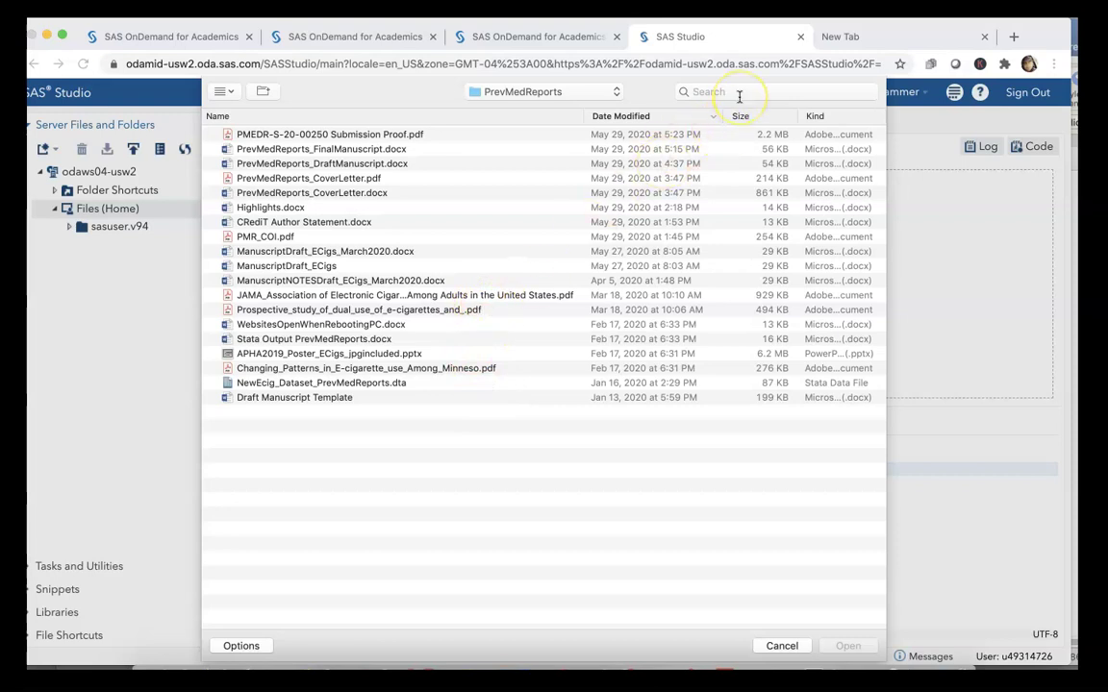
click(325, 384)
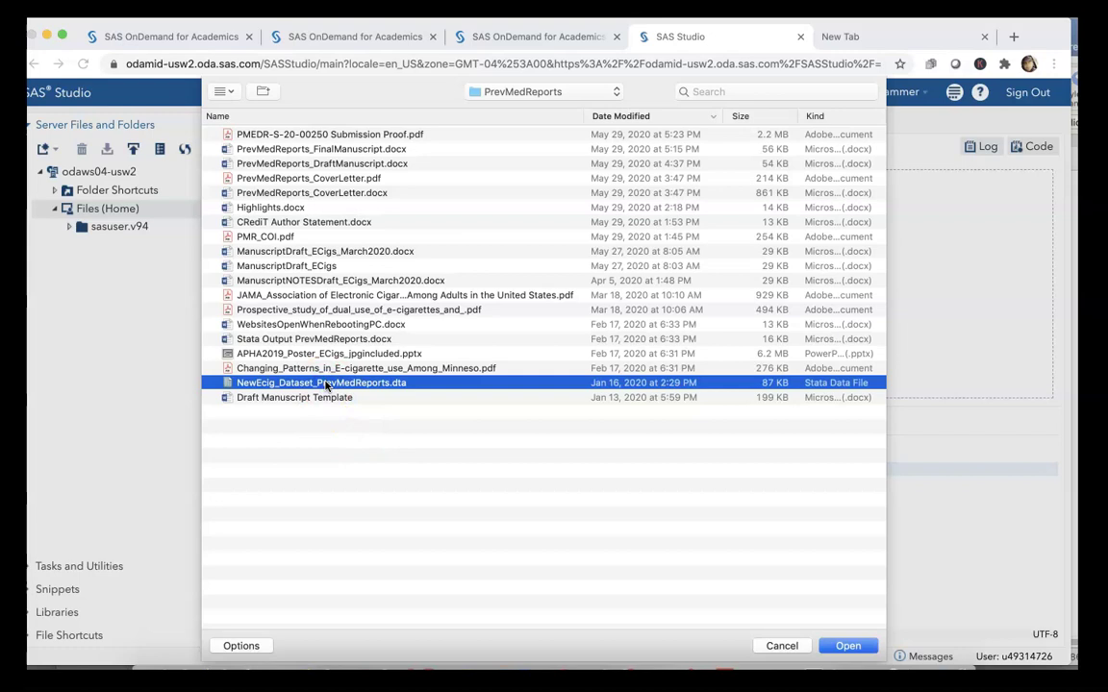
click(848, 647)
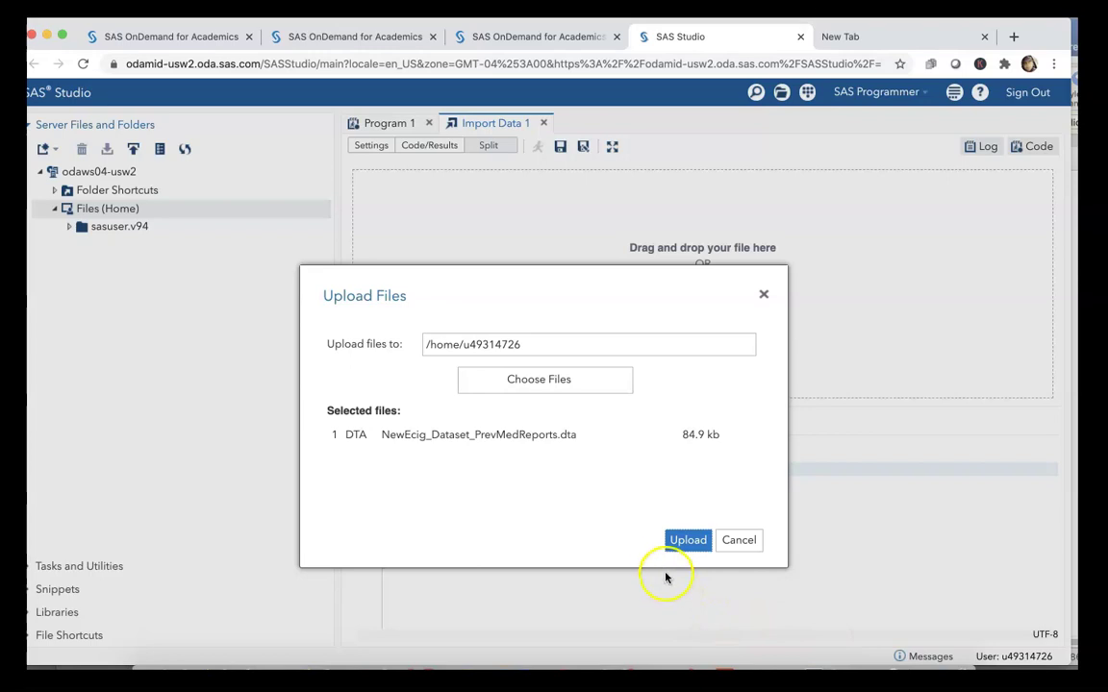
click(685, 540)
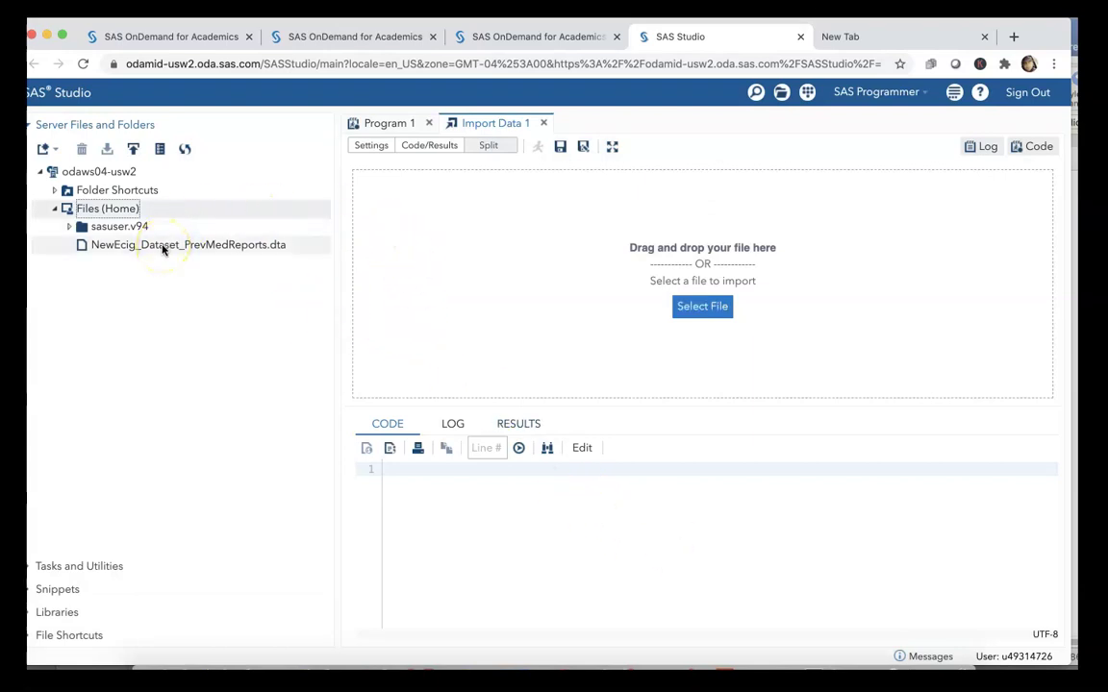
click(56, 154)
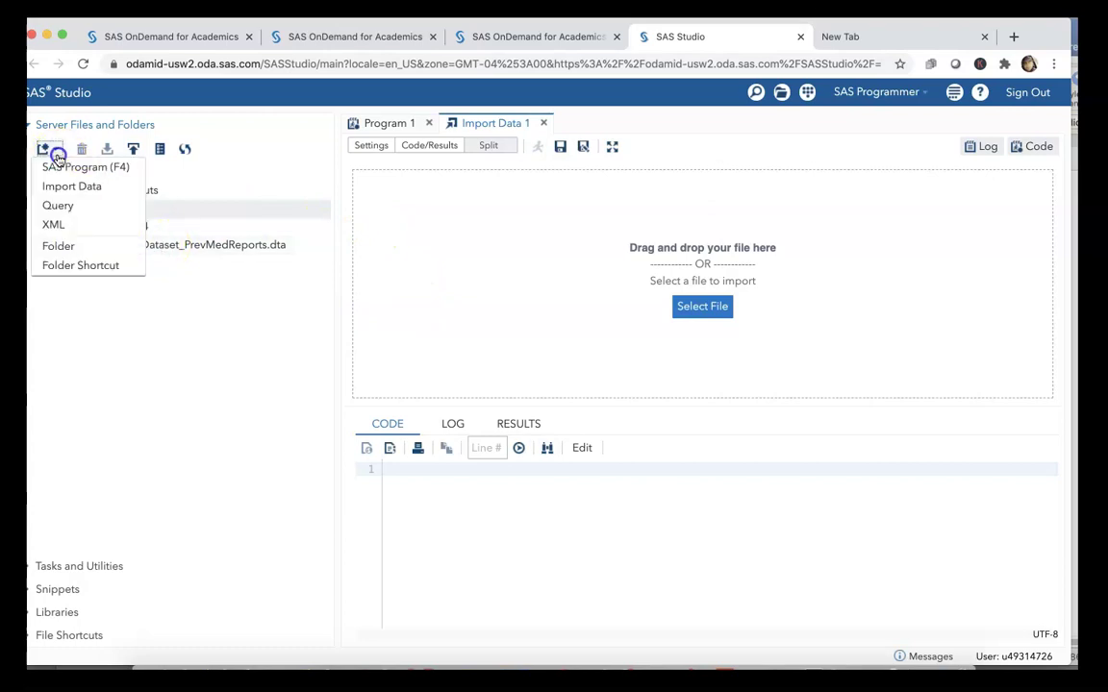
click(55, 187)
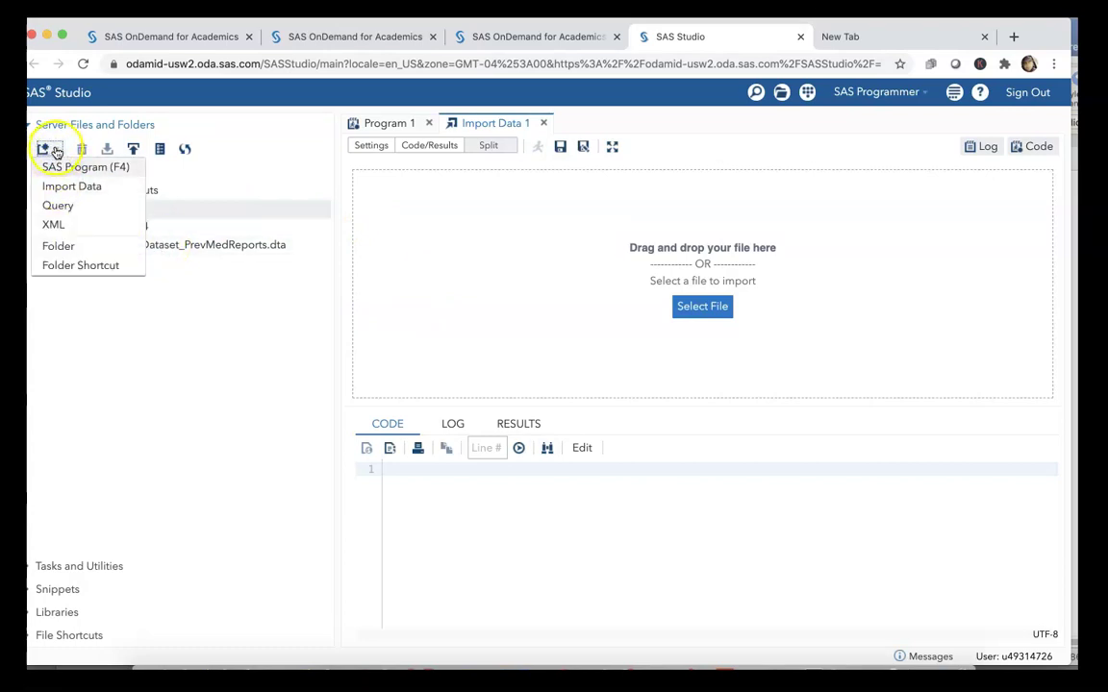
click(52, 149)
click(131, 246)
click(130, 246)
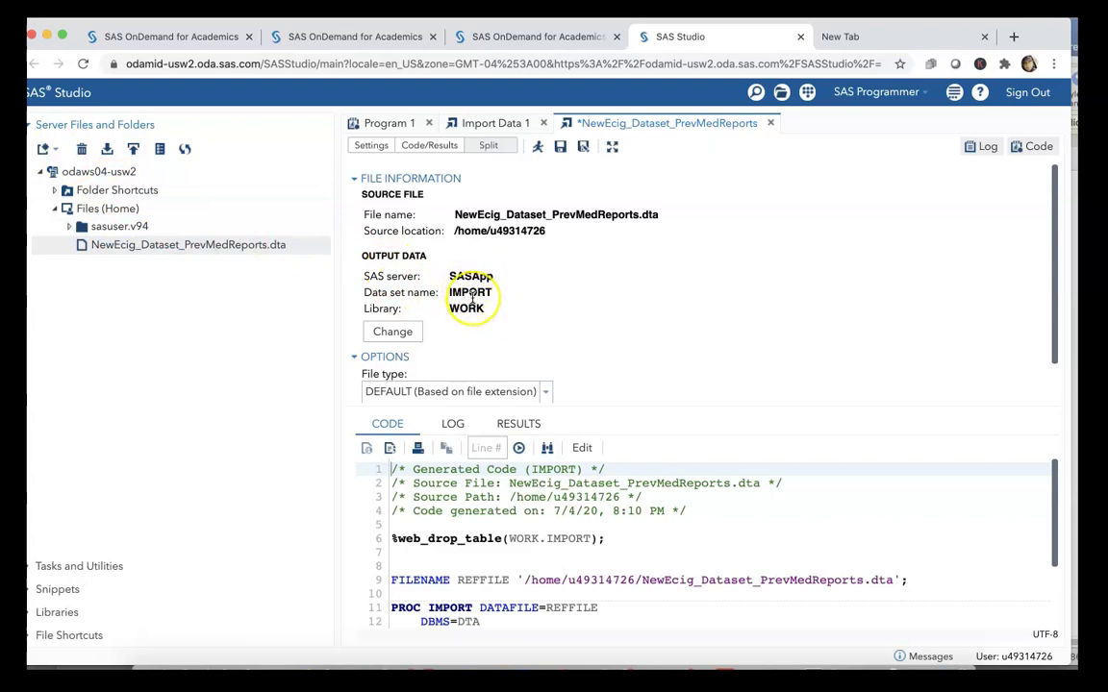
click(456, 394)
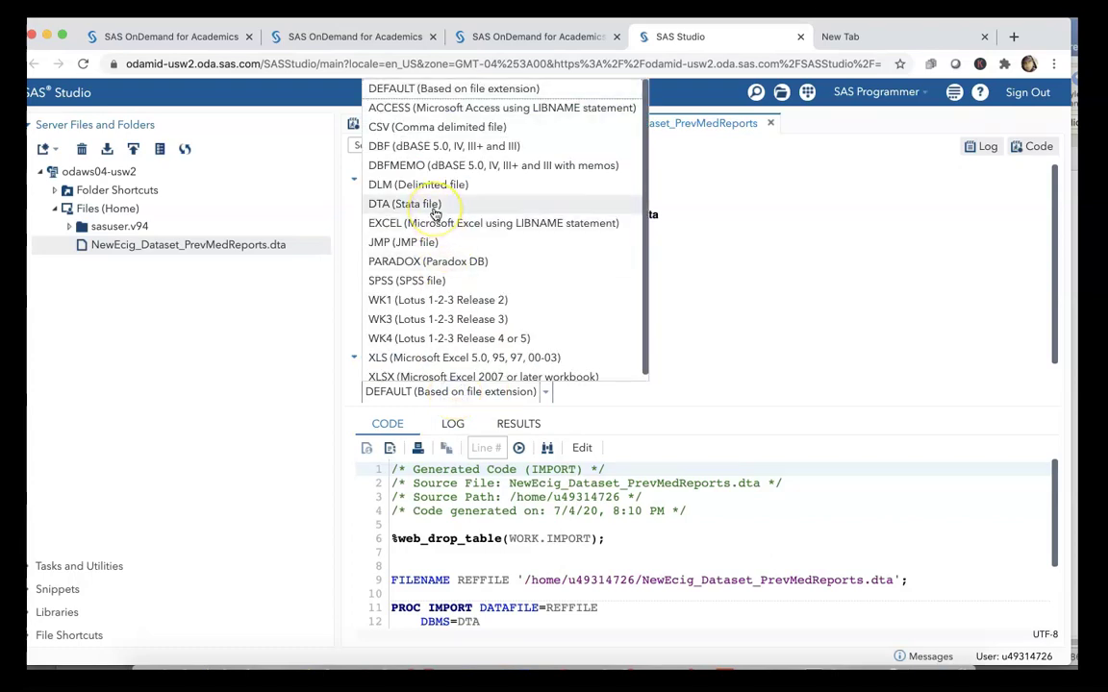
click(892, 311)
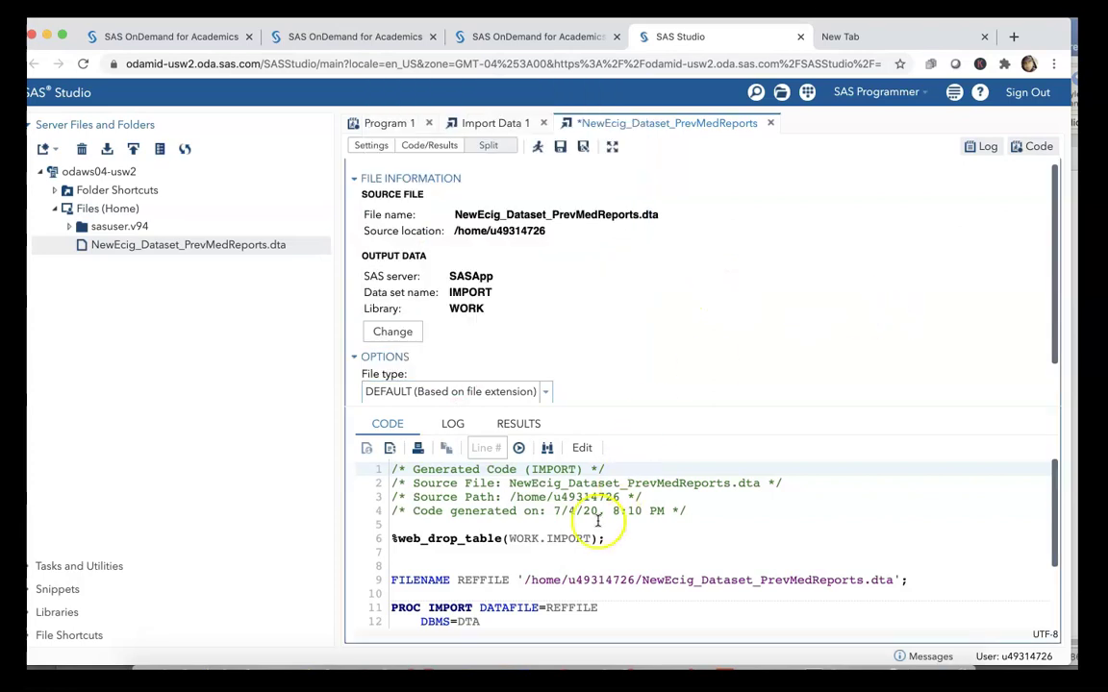
scroll(594, 538, down, 3)
scroll(592, 561, up, 3)
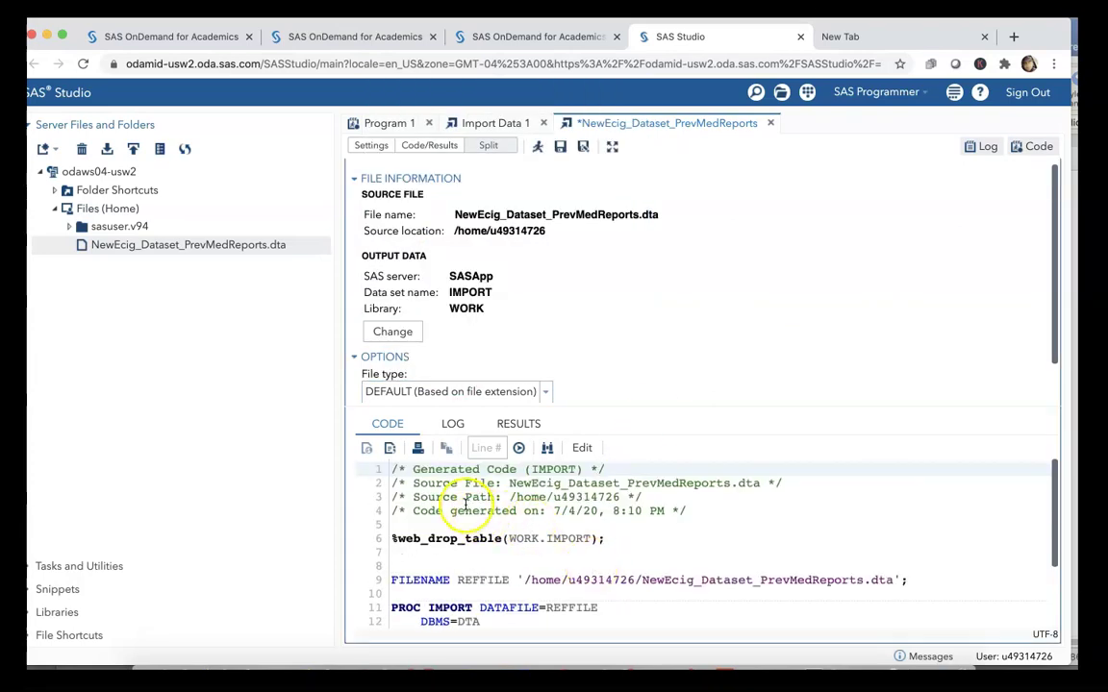
scroll(433, 564, down, 3)
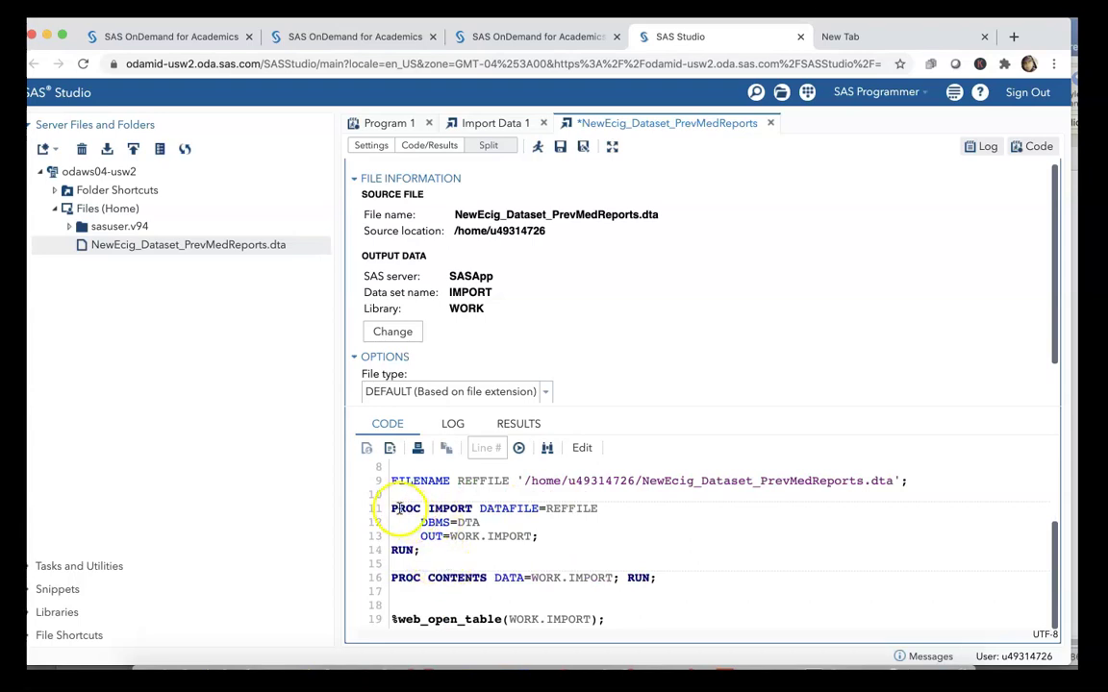
click(383, 482)
shift+click(666, 620)
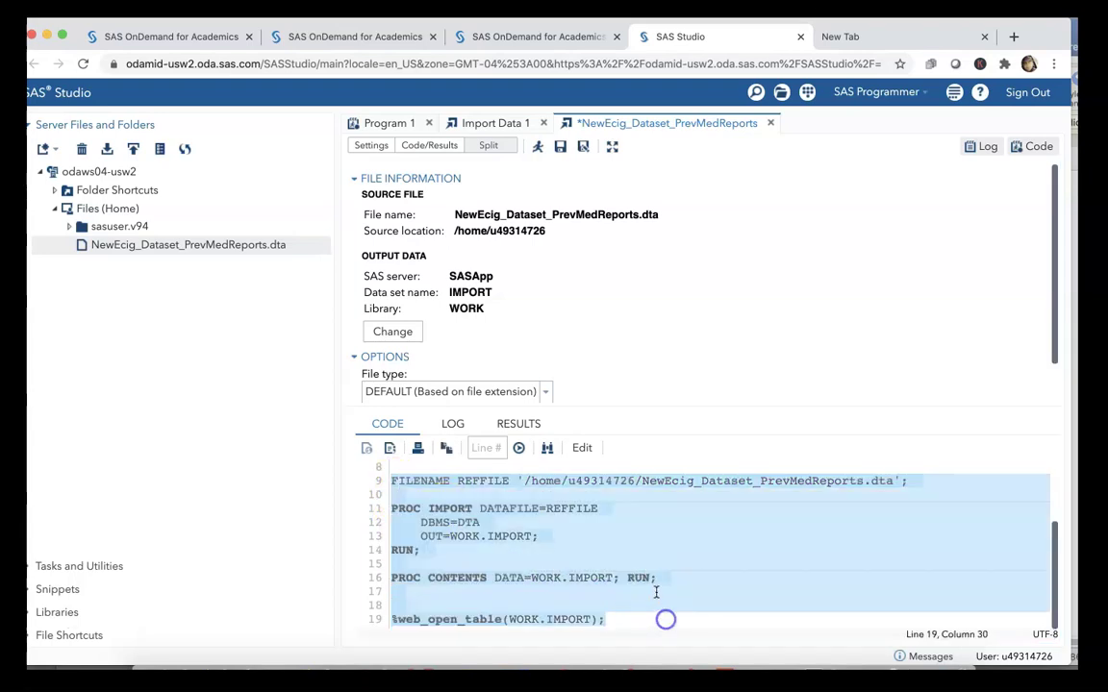
click(665, 596)
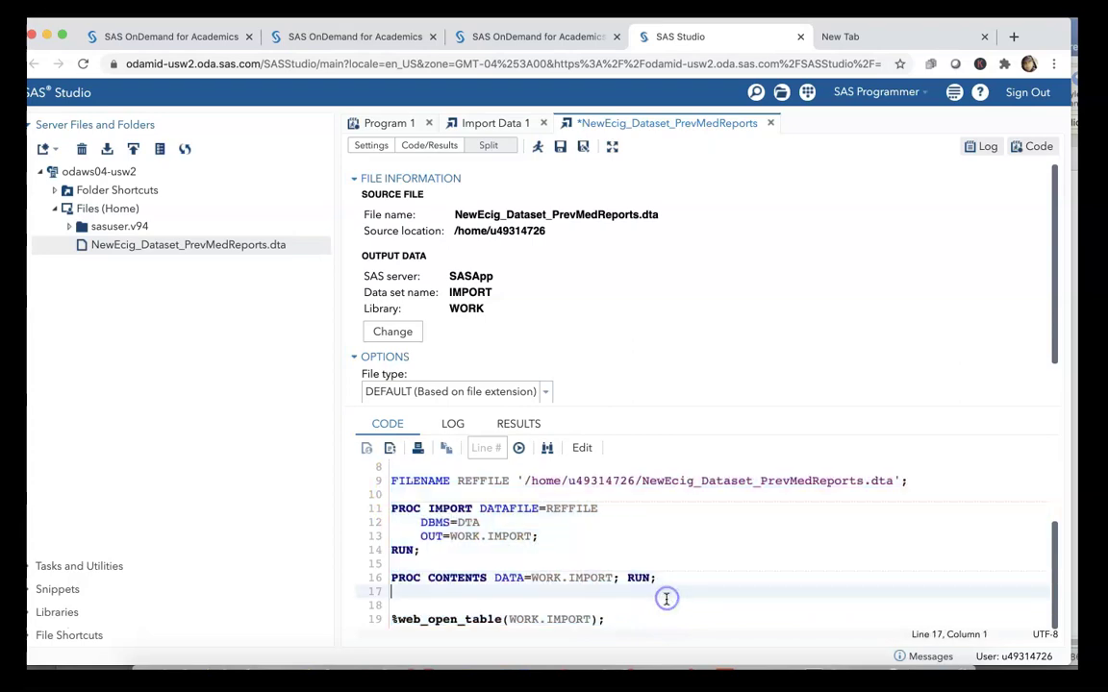
scroll(620, 620, up, 3)
scroll(620, 620, down, 3)
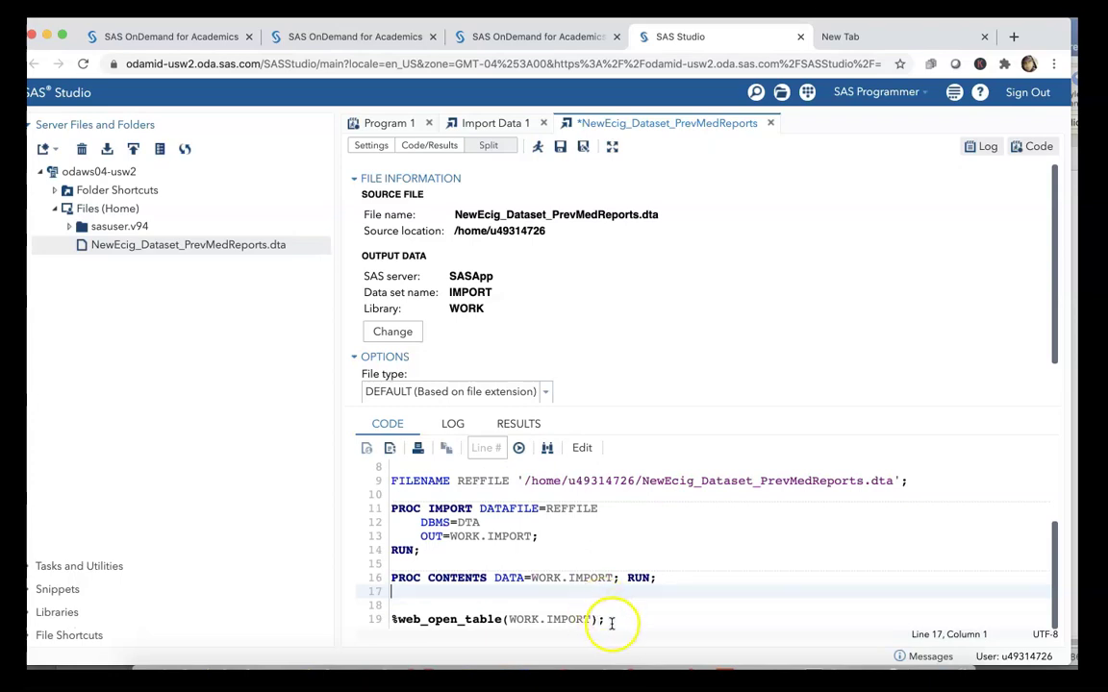
click(612, 622)
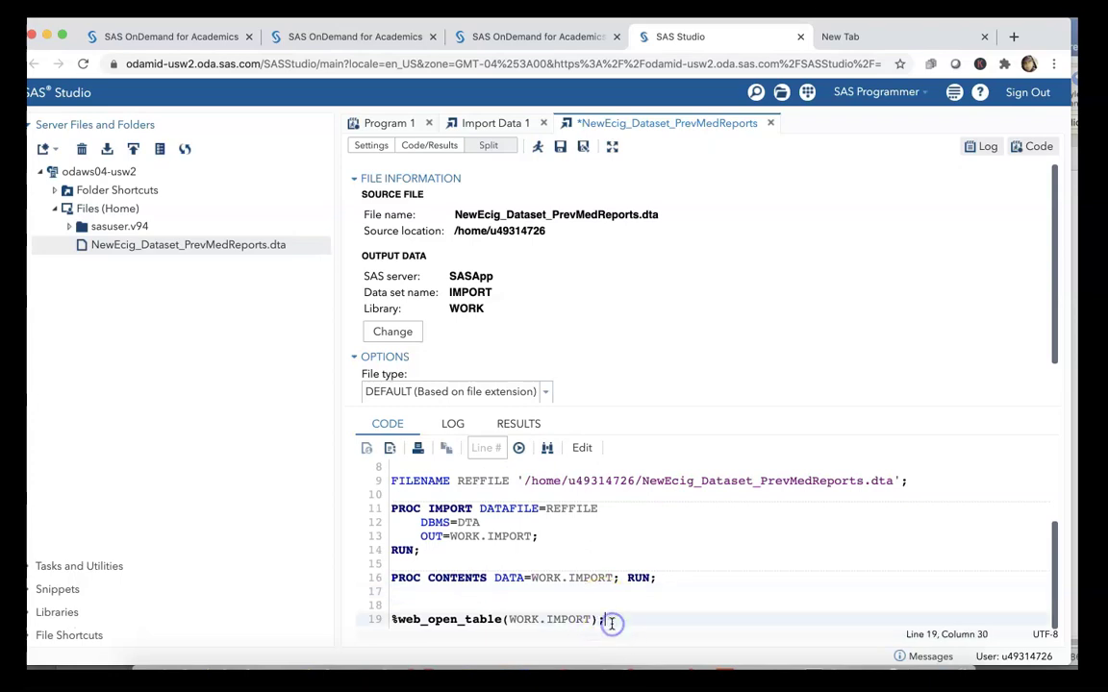
Run the import program and enlarge the results area
click(537, 149)
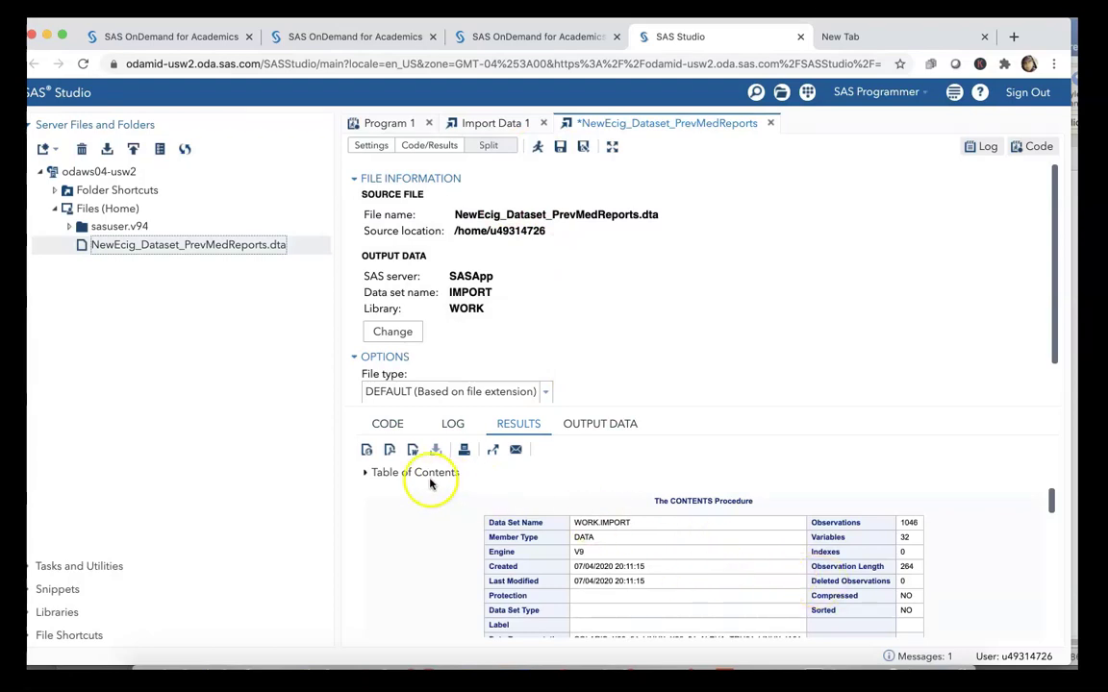
scroll(672, 512, down, 2)
scroll(519, 550, down, 3)
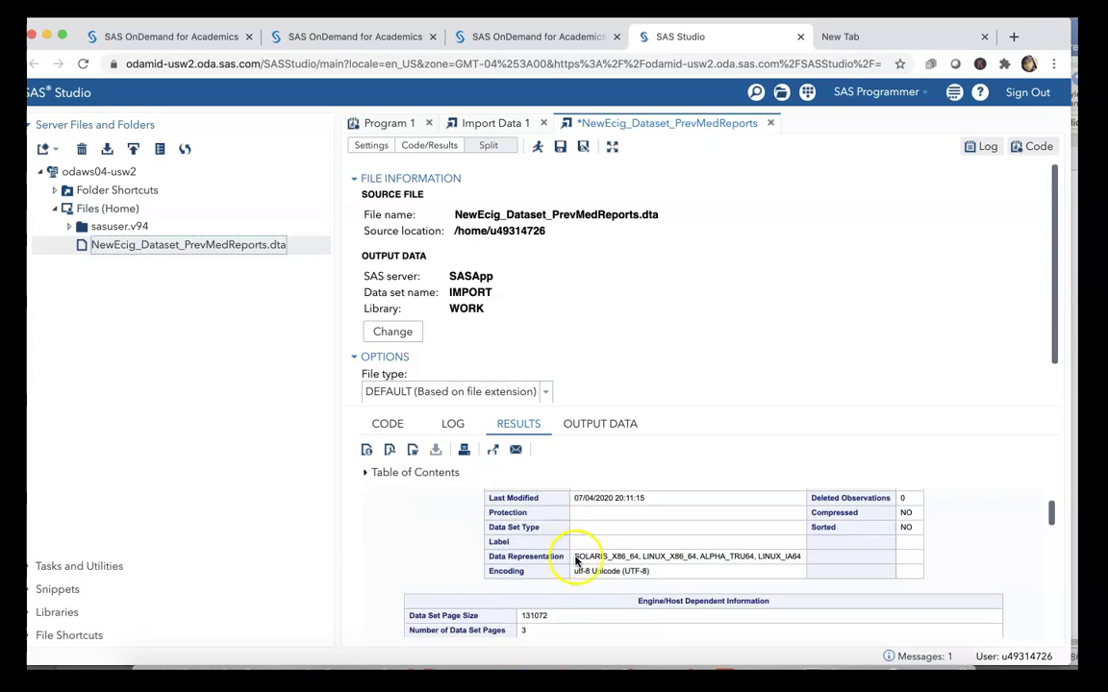
drag(760, 406, 763, 319)
scroll(743, 500, up, 5)
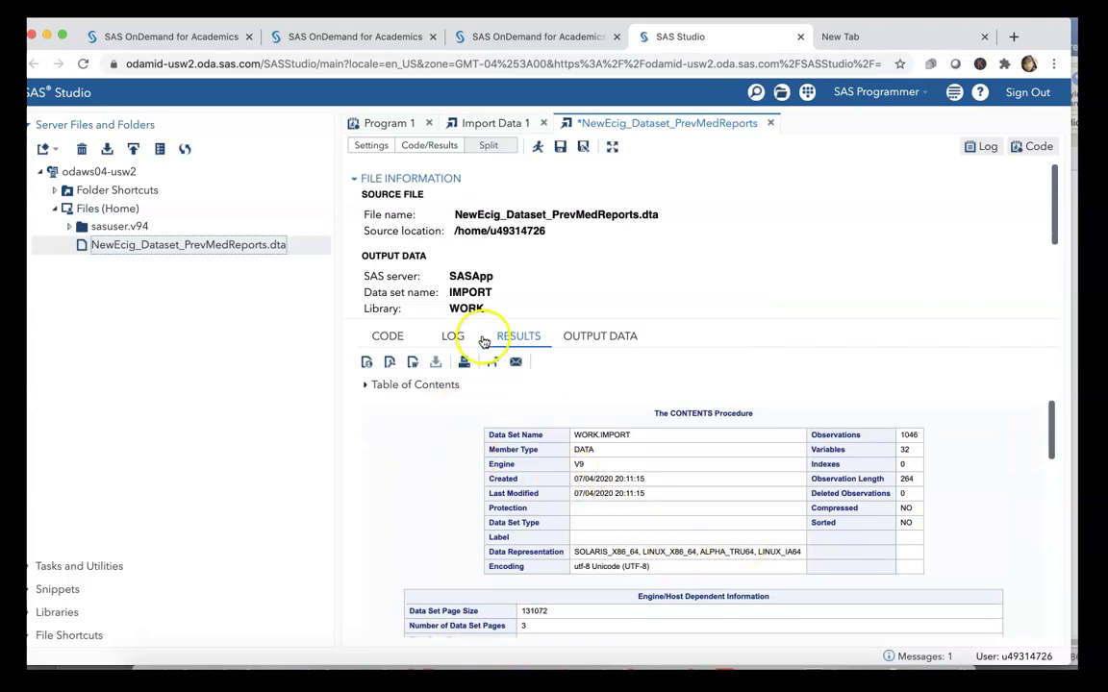
Review the generated import code and check the log for errors or warnings
click(400, 338)
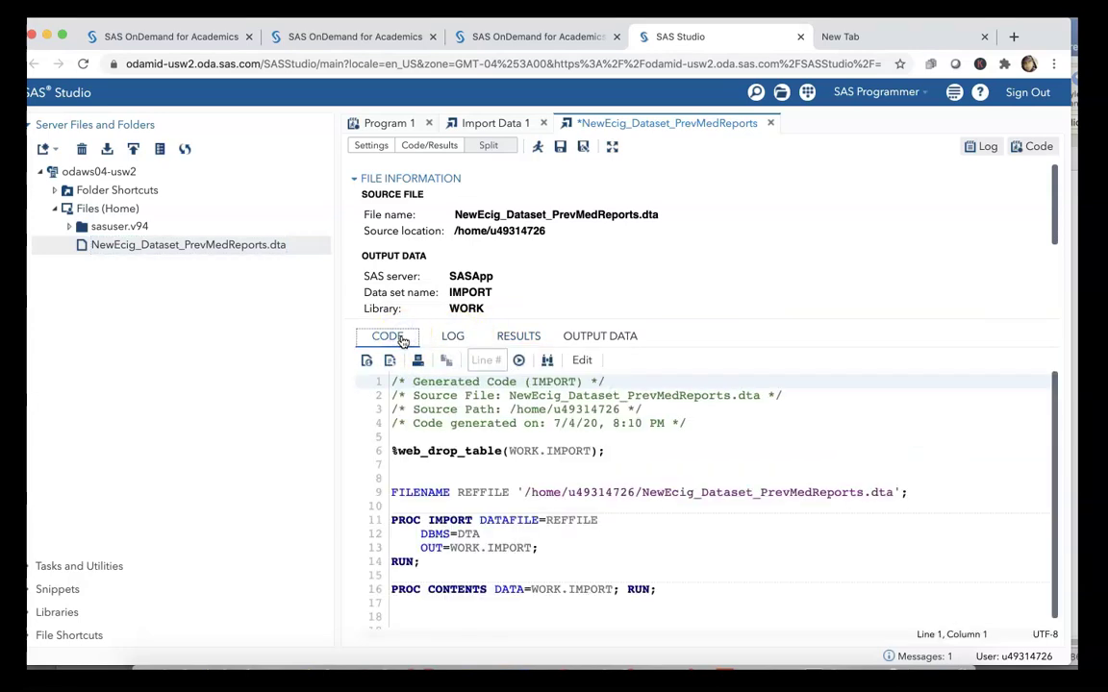
click(452, 339)
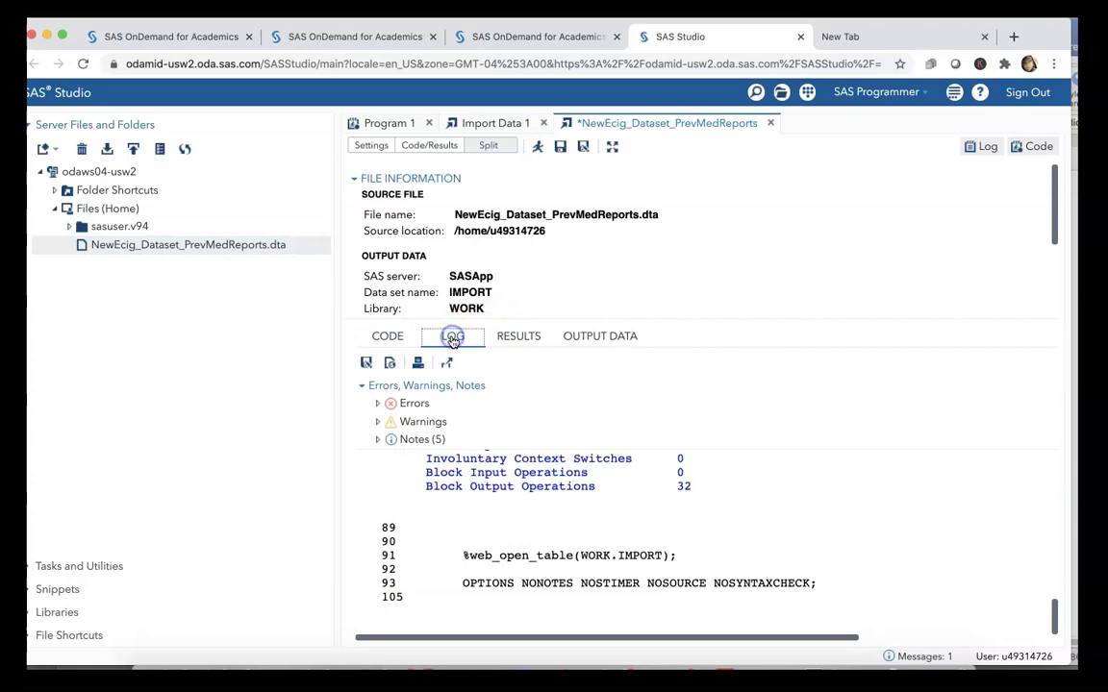
scroll(630, 569, up, 5)
scroll(630, 572, down, 5)
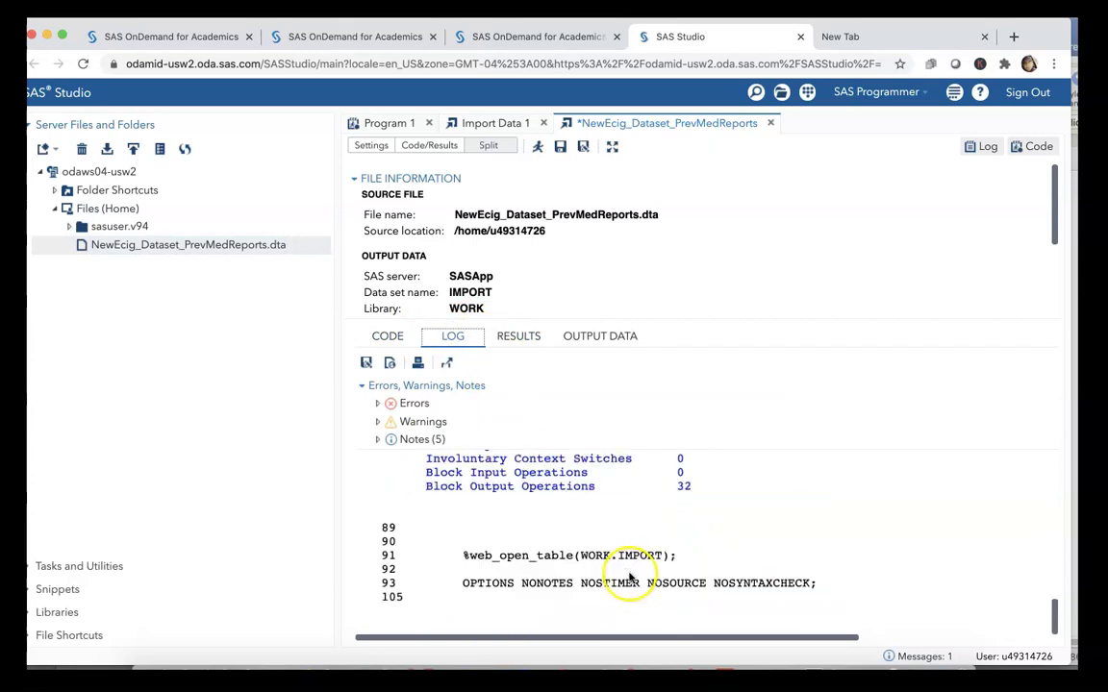
scroll(630, 577, up, 5)
scroll(630, 577, down, 5)
Scroll through the CONTENTS results: WORK.IMPORT has 1046 observations and 32 variables, with rank as character
click(519, 336)
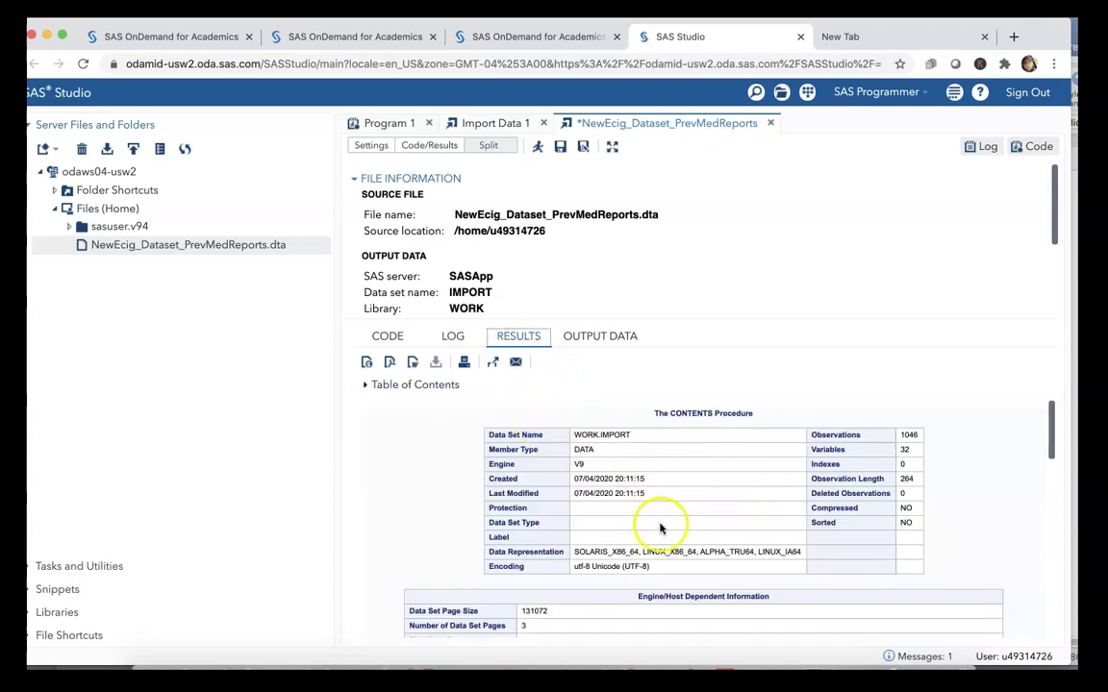
scroll(861, 537, down, 6)
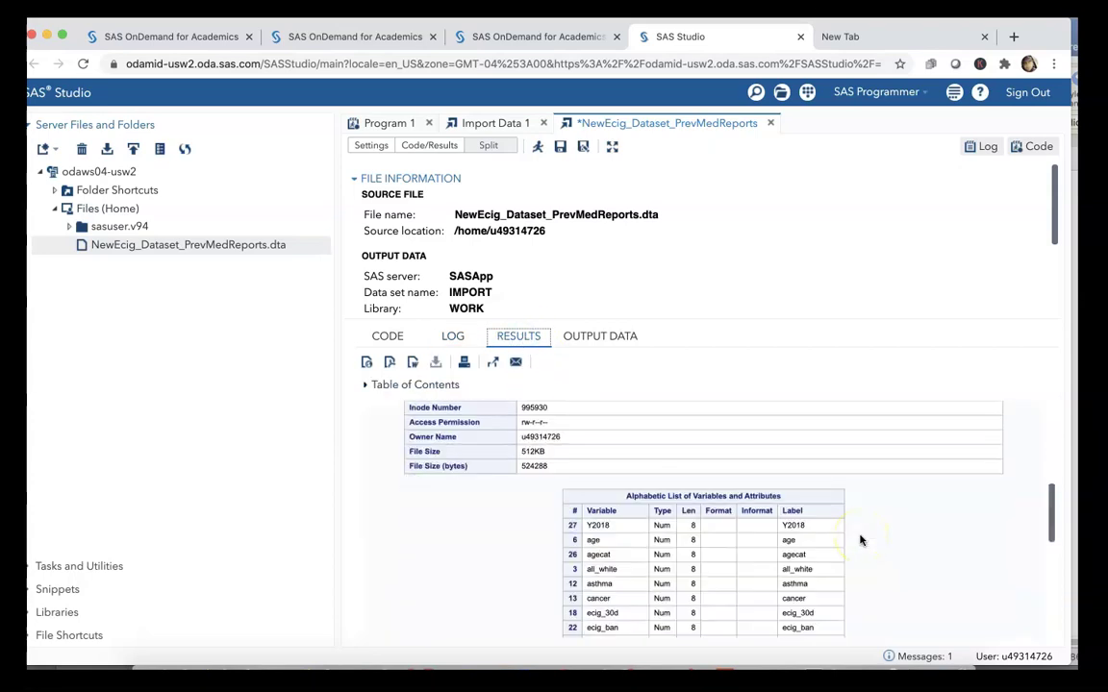
scroll(861, 538, up, 3)
scroll(860, 540, up, 1)
scroll(861, 541, down, 6)
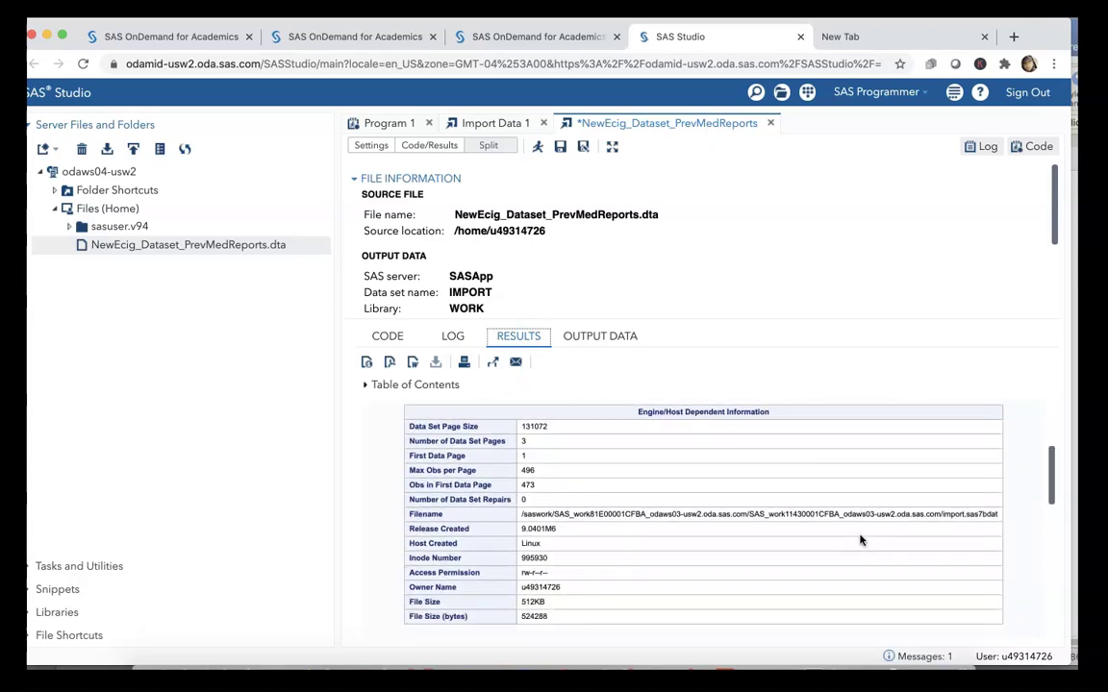
scroll(647, 494, down, 3)
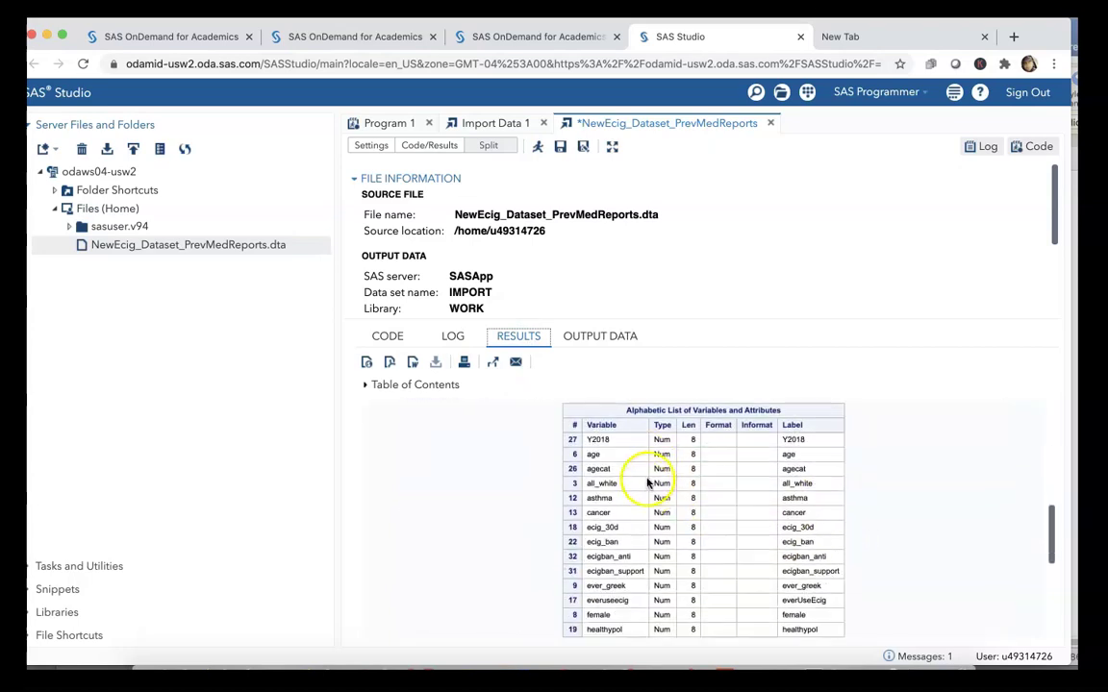
scroll(710, 516, down, 8)
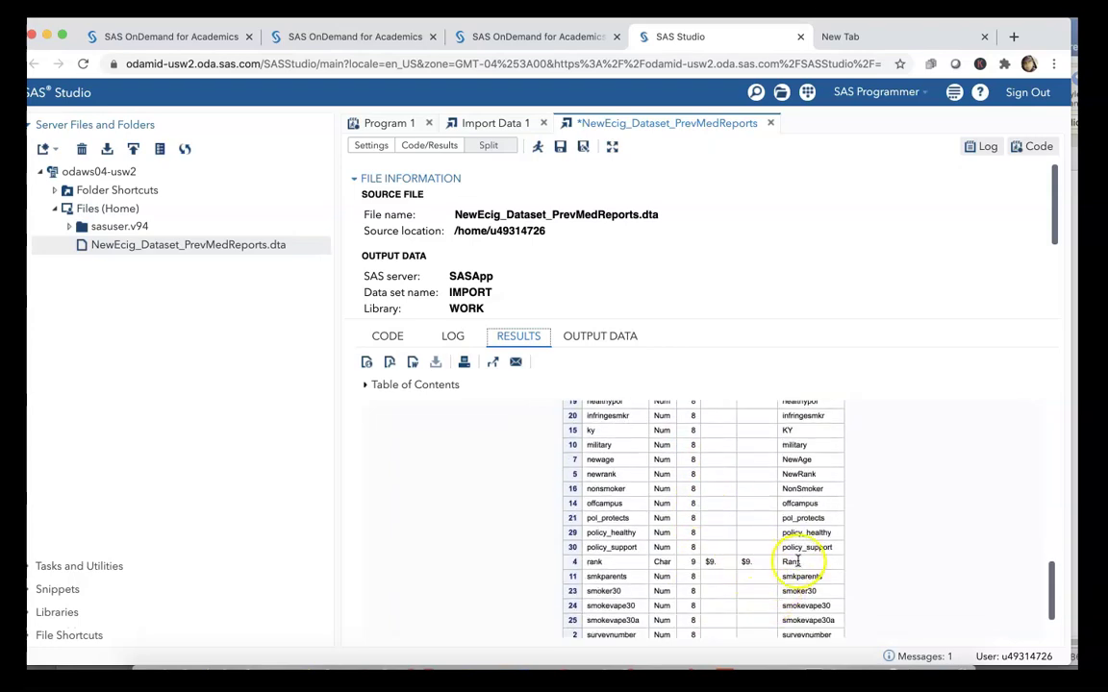
drag(774, 562, 643, 563)
scroll(751, 589, down, 2)
scroll(752, 589, down, 1)
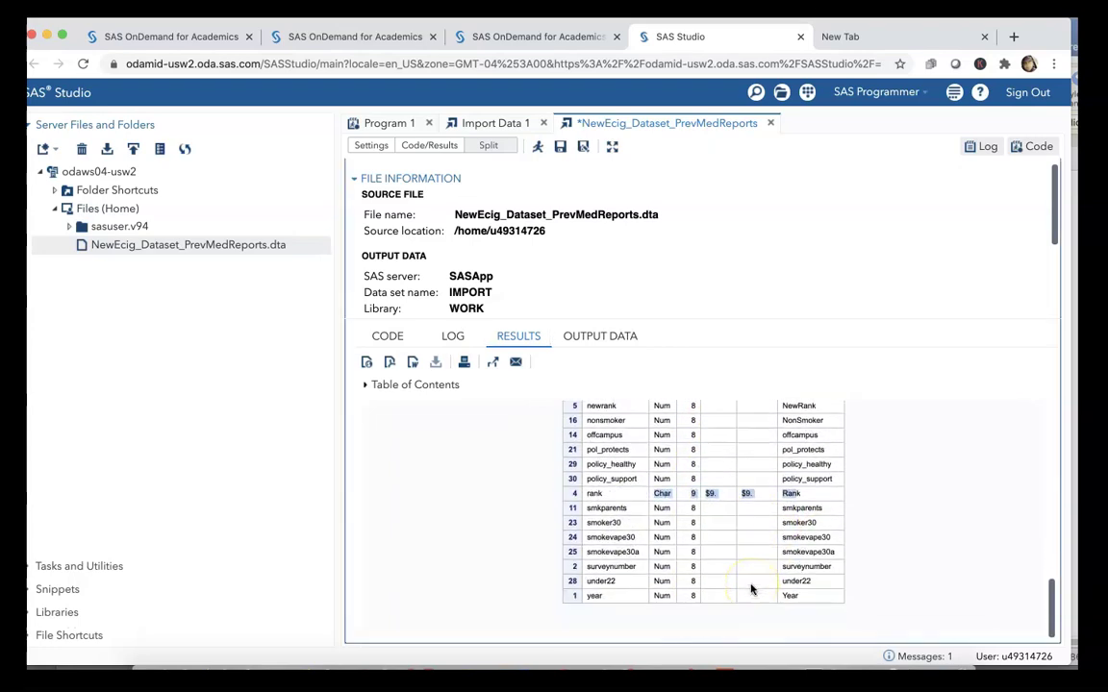
Show the WORK.IMPORT output data (1046 rows, 32 columns), briefly revisiting the code, log and results
click(625, 337)
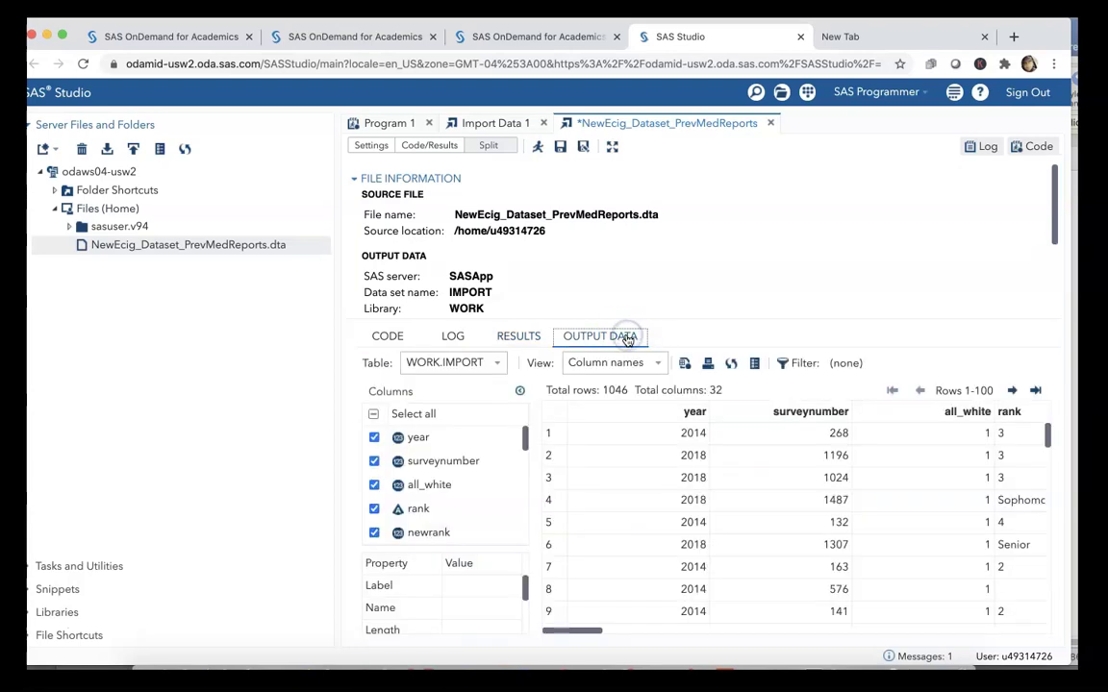
mouse_move(588, 632)
mouse_down()
mouse_move(1010, 634)
mouse_move(583, 640)
mouse_up()
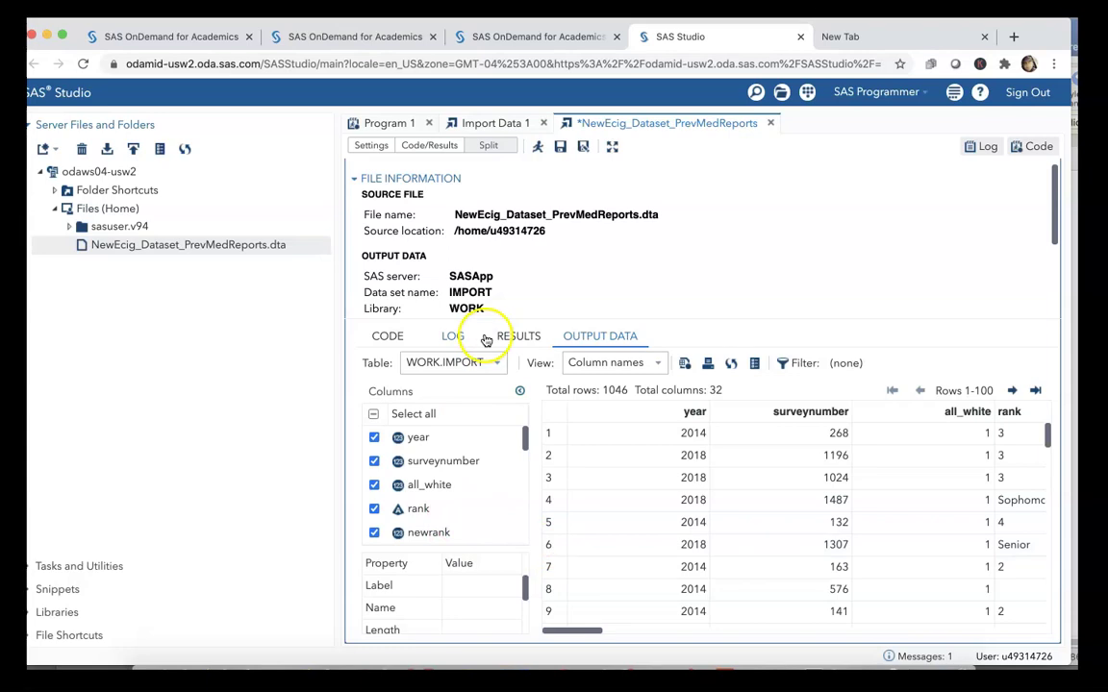
click(387, 337)
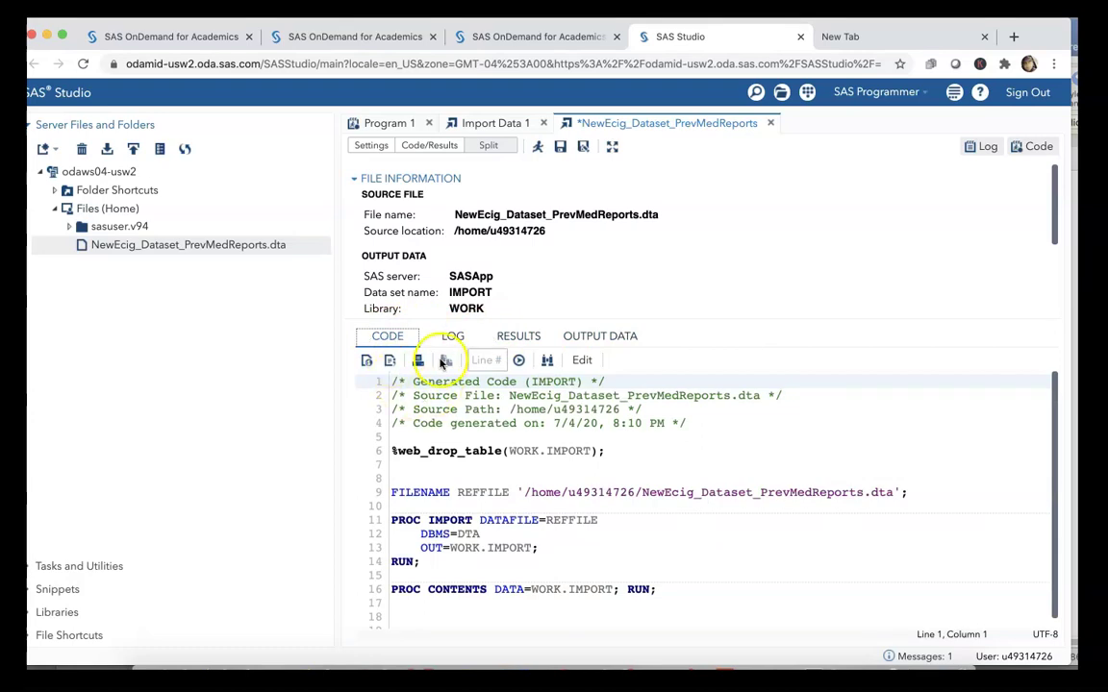
click(453, 335)
click(517, 337)
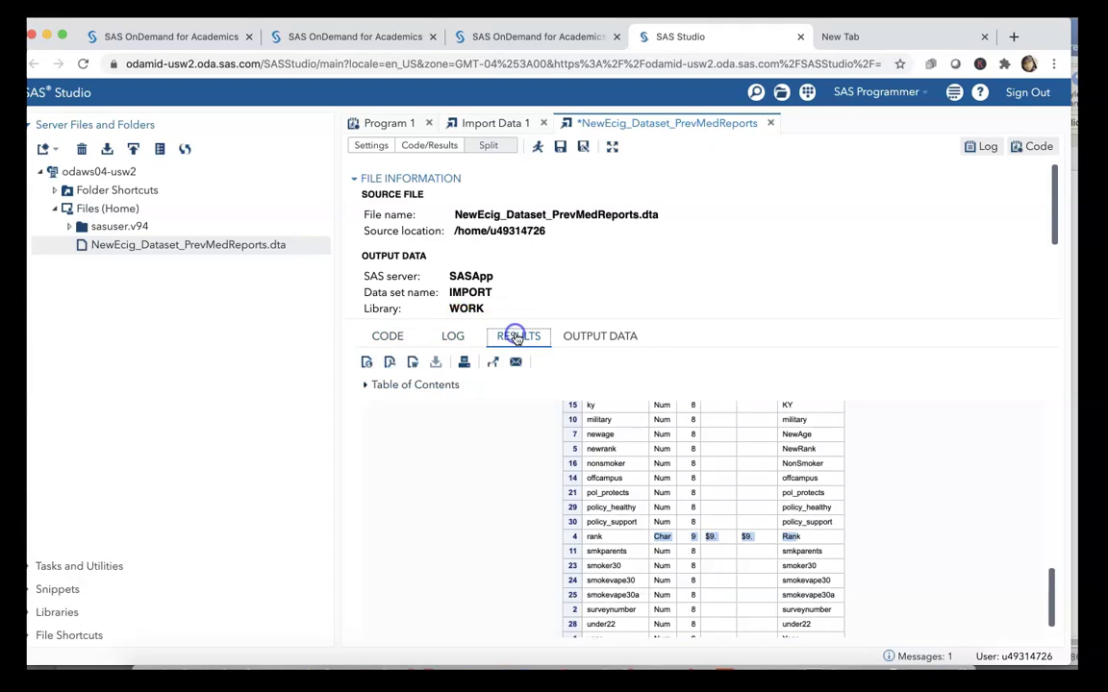
click(601, 338)
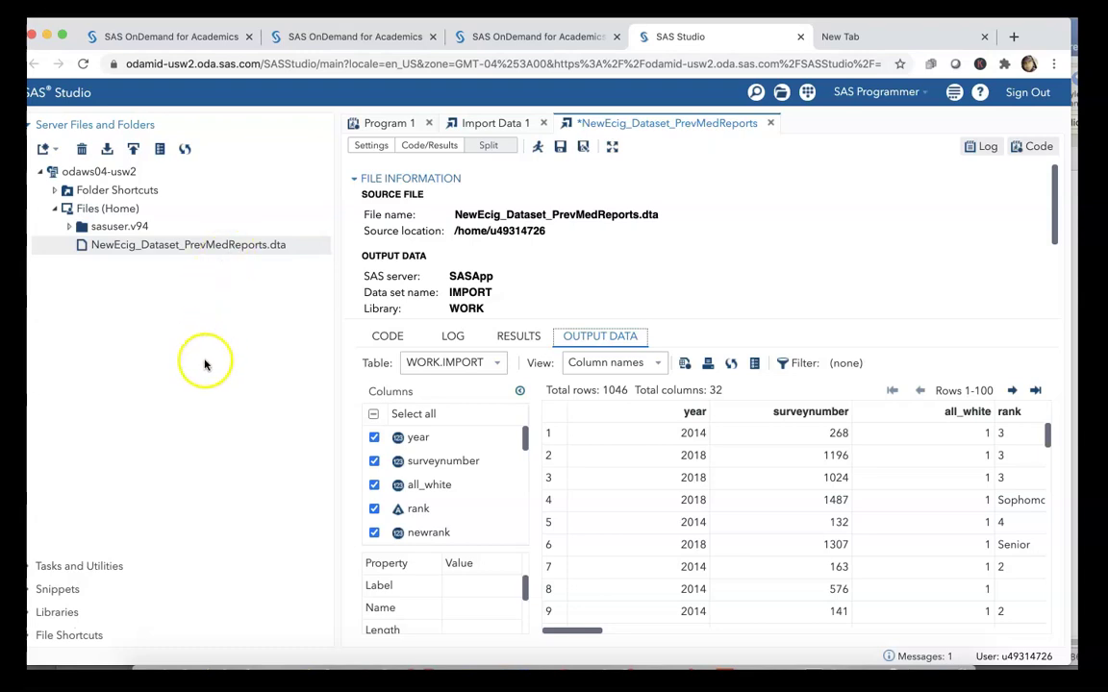
click(32, 636)
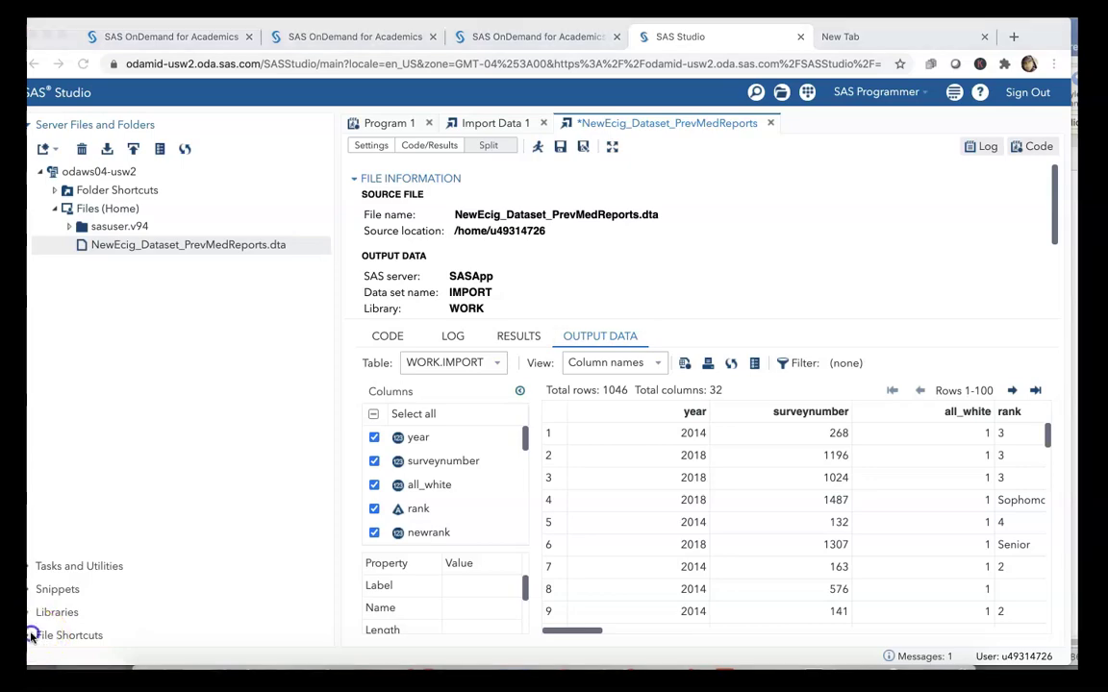